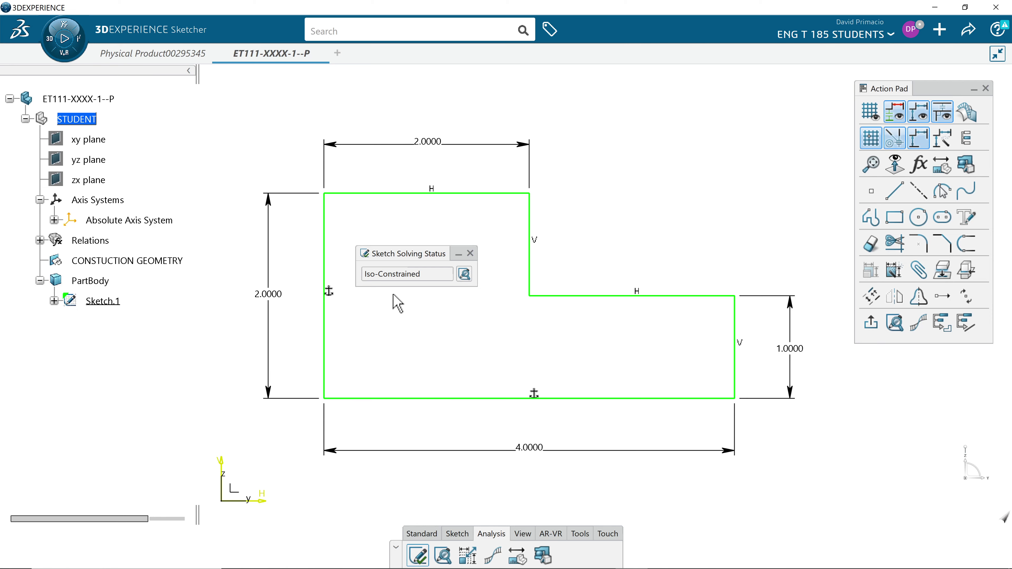
- Switch to the Canvas assignment page to view the reference stepped part
{"action": "key", "text": "alt+Tab"}
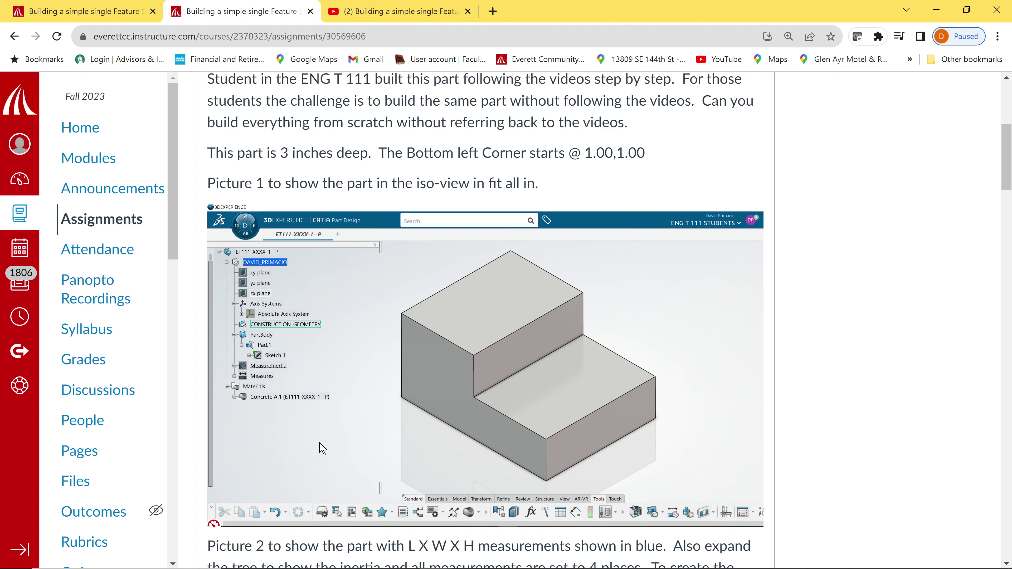
- Return to the 3DEXPERIENCE Sketcher with the 4 × 2 in L-shaped profile
{"action": "key", "text": "alt+Tab"}
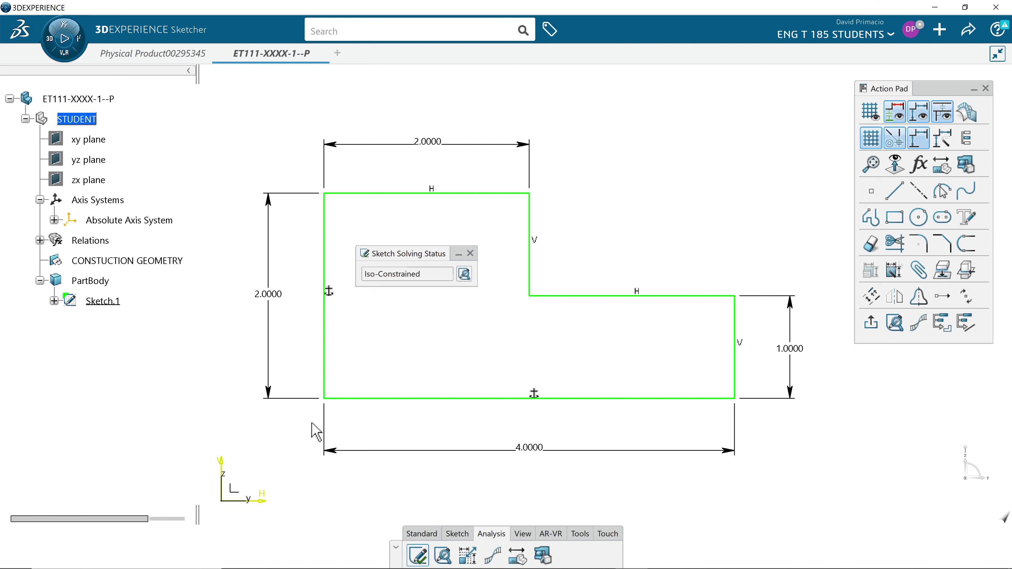
- Exit the Sketcher from the Standard tab to return to Part Design with Sketch.1
{"action": "left_click", "coordinate": [409, 536]}
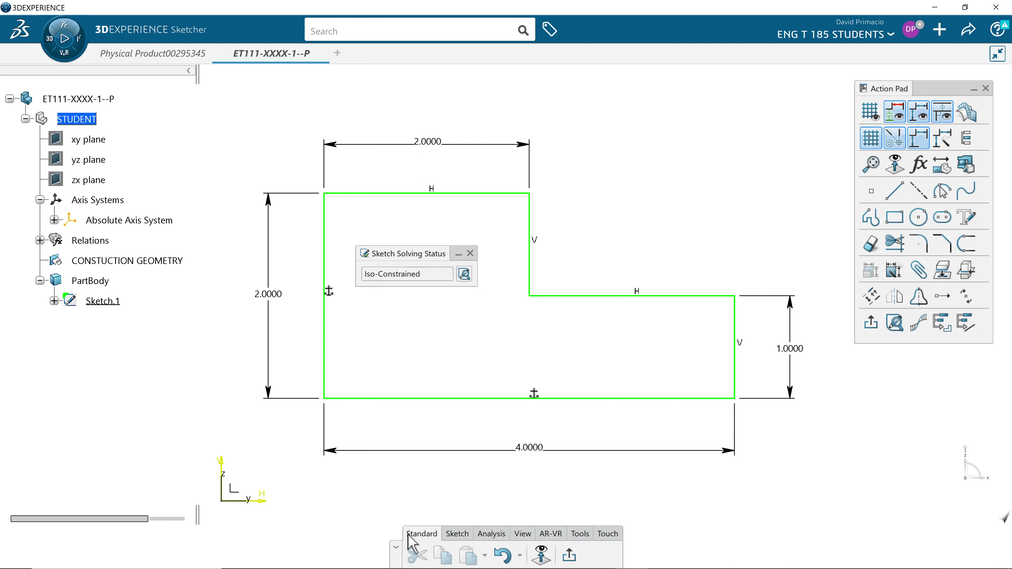
{"action": "left_click", "coordinate": [572, 561]}
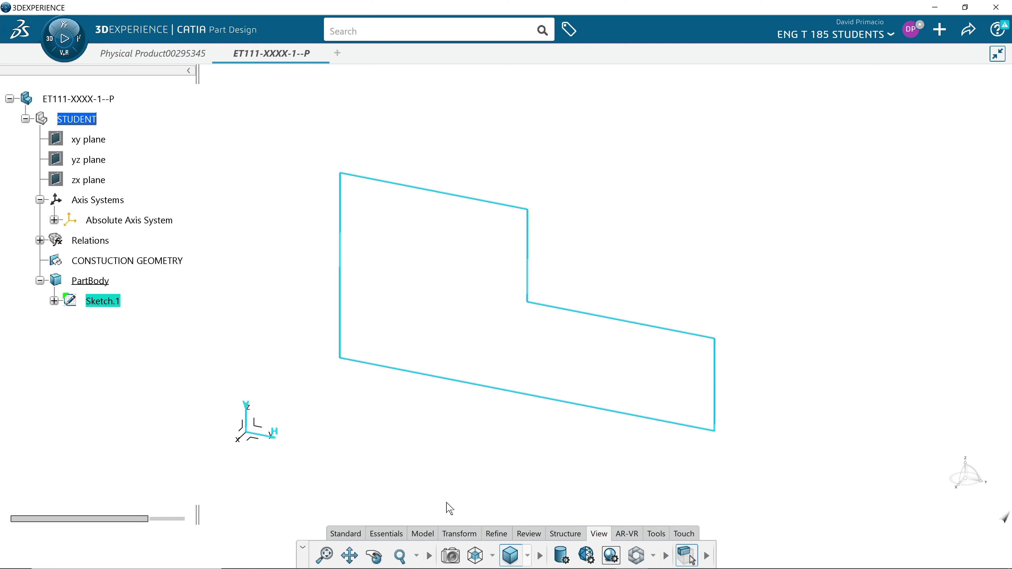
- Launch Pad on Sketch.1 from the Model tab, previewing a 3 in extrusion
{"action": "left_click", "coordinate": [419, 535]}
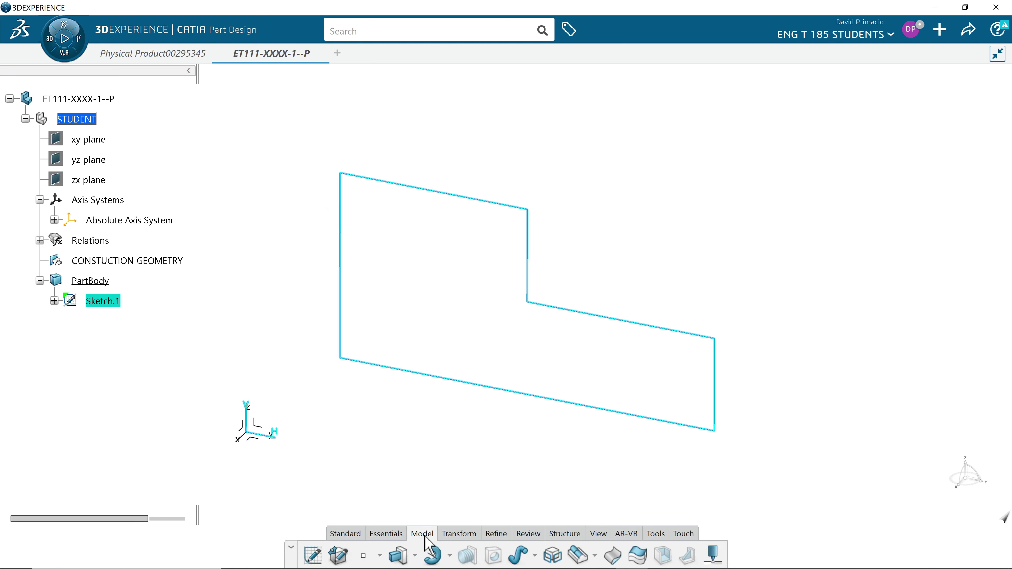
{"action": "left_click", "coordinate": [399, 559]}
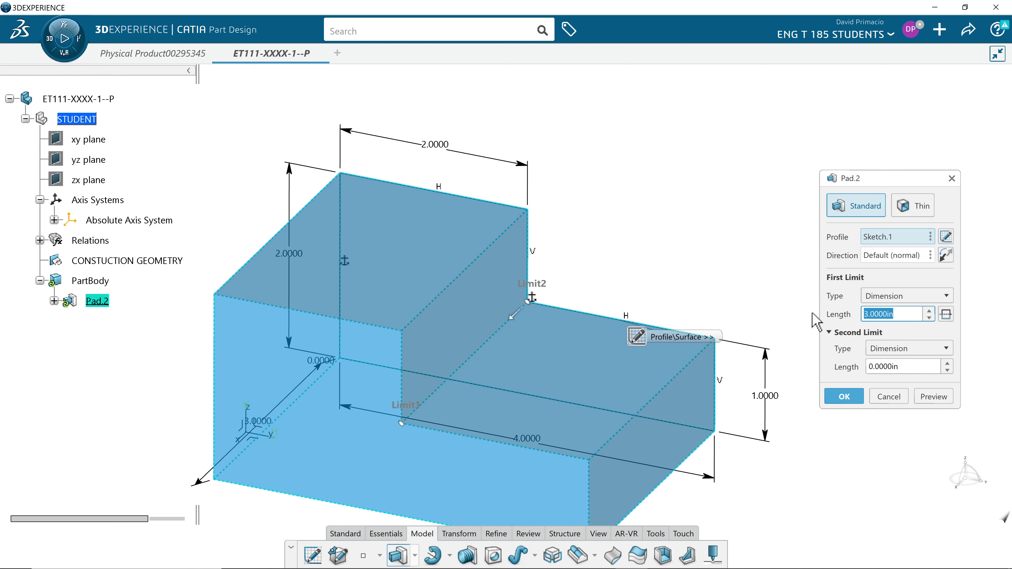
- Pad the L-profile, trying 0.787 and 1 in depths before finishing at 2 in
{"action": "type", "text": ".78"}
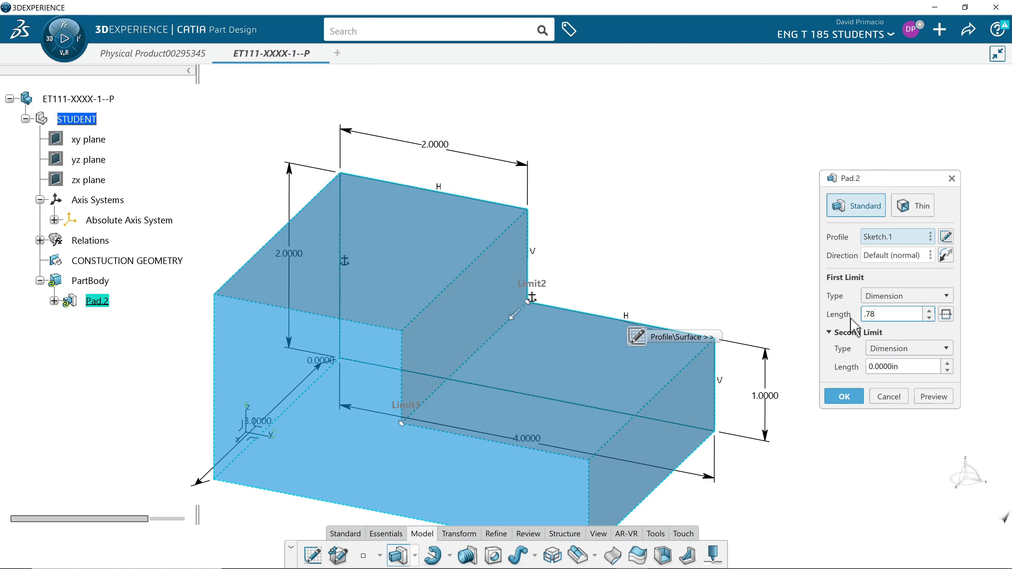
{"action": "type", "text": "7"}
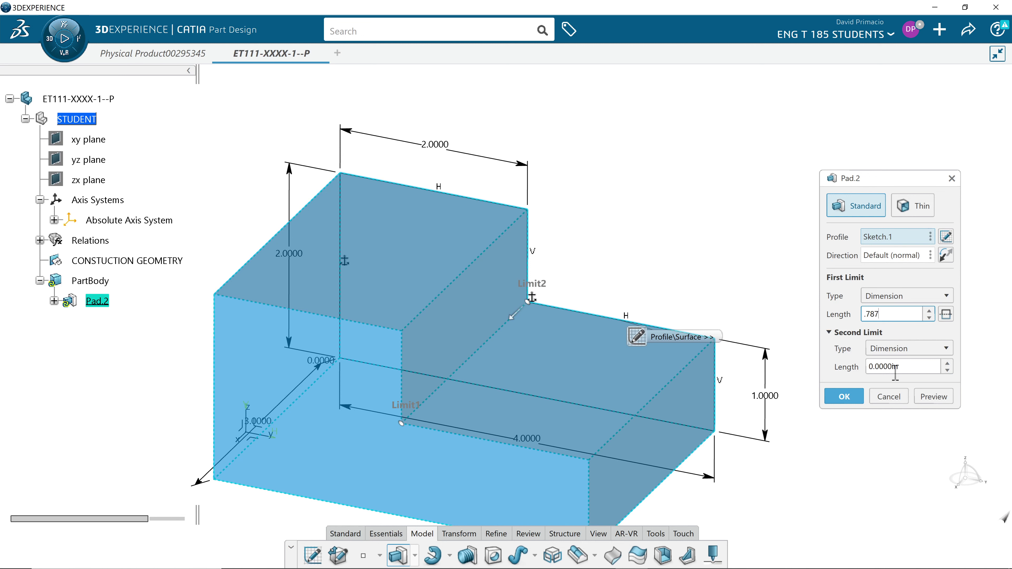
{"action": "left_click", "coordinate": [935, 398]}
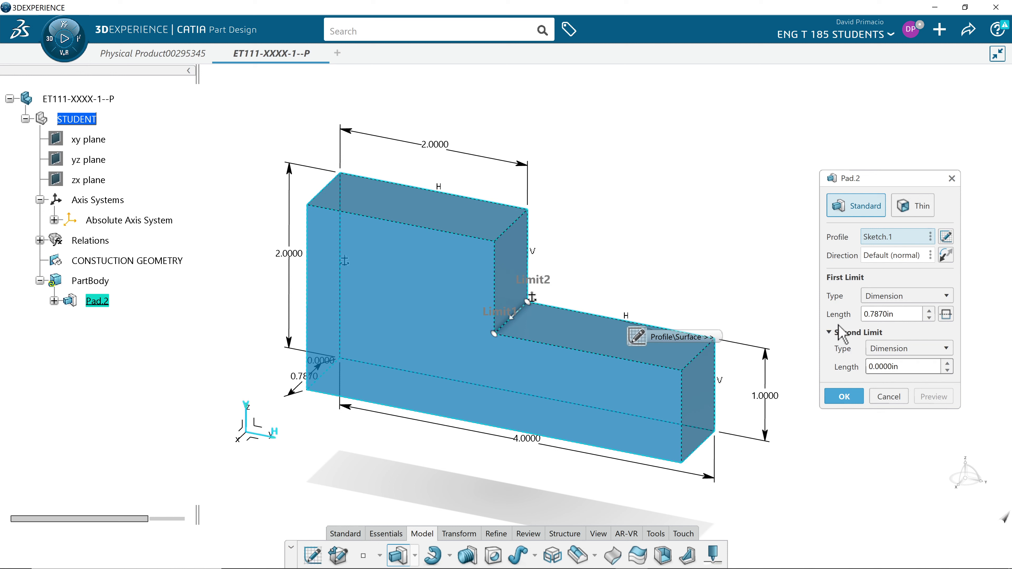
{"action": "left_click_drag", "start_coordinate": [900, 314], "coordinate": [837, 318]}
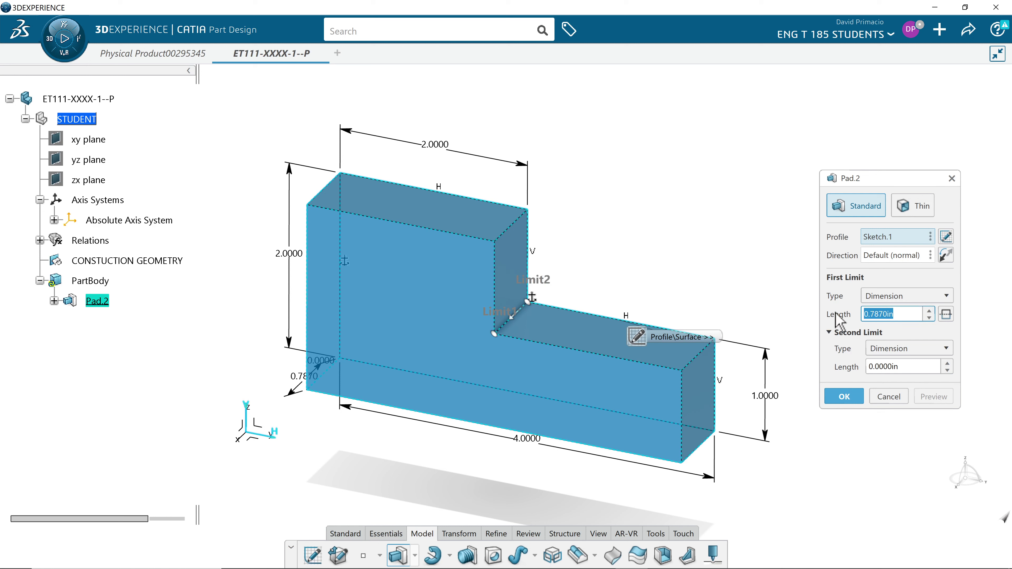
{"action": "type", "text": "1"}
{"action": "key", "text": "Return"}
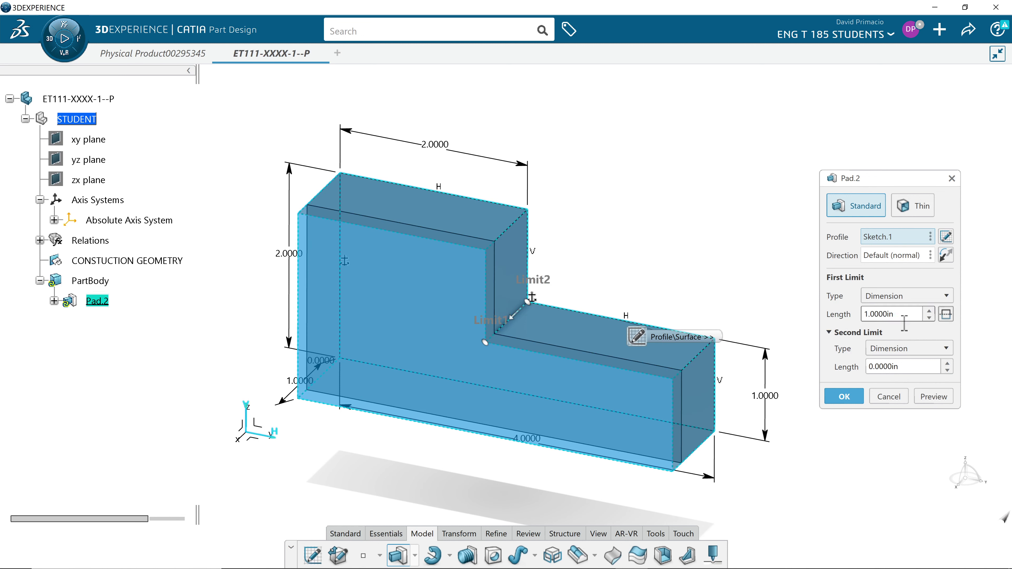
{"action": "left_click", "coordinate": [929, 310]}
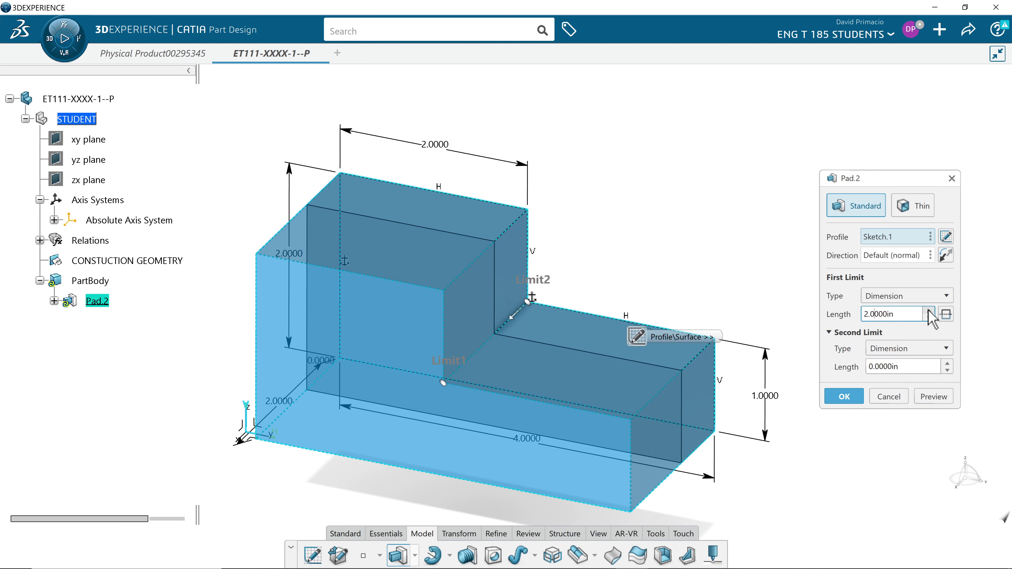
{"action": "left_click", "coordinate": [852, 399]}
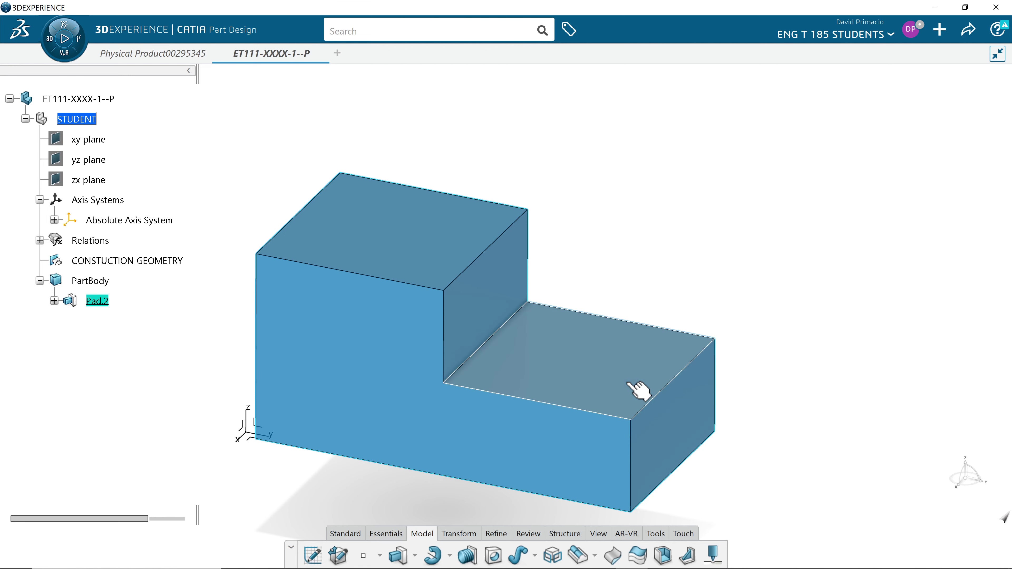
{"action": "left_click", "coordinate": [639, 391]}
{"action": "double_click", "coordinate": [639, 392]}
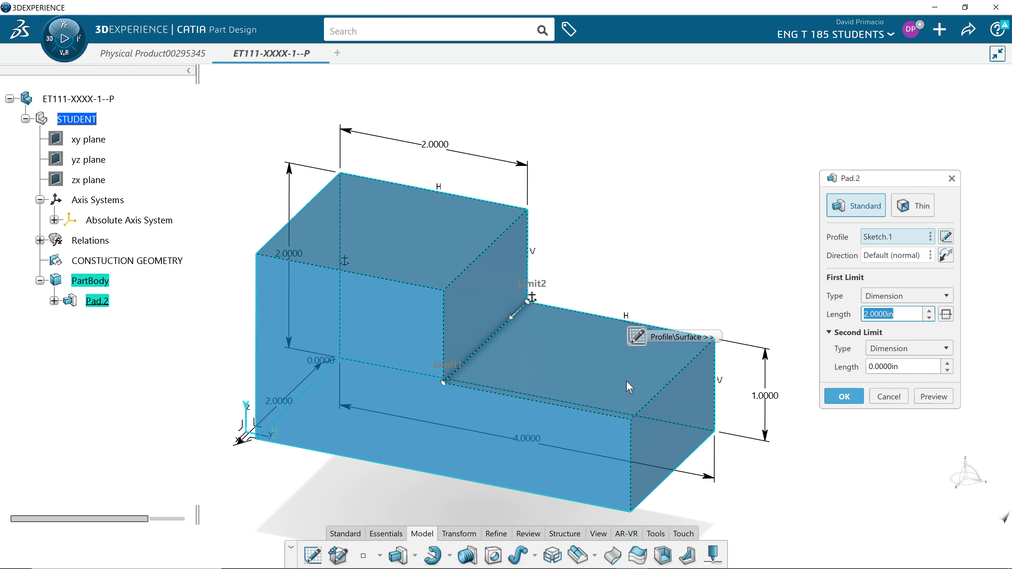
{"action": "left_click", "coordinate": [153, 54]}
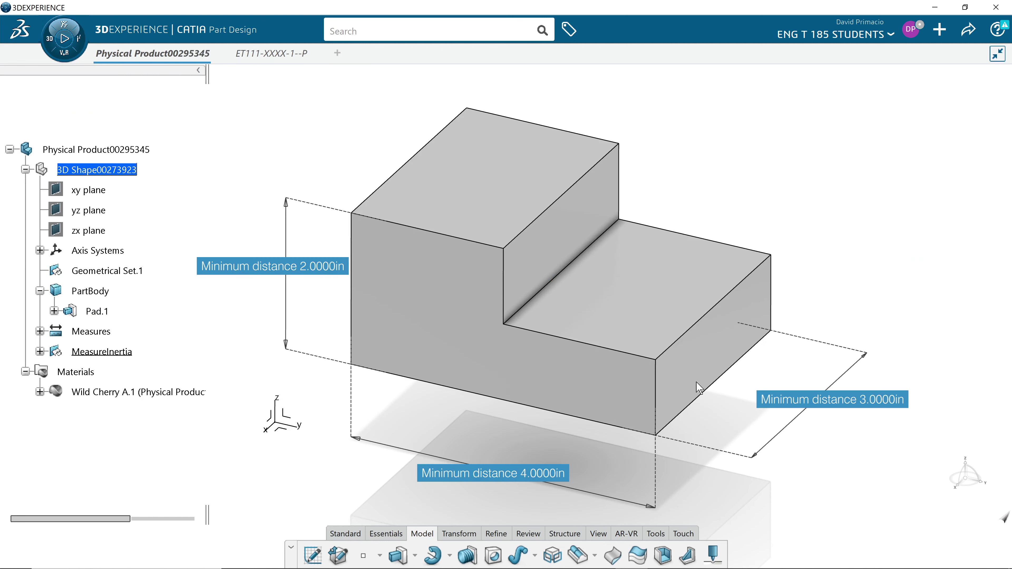
{"action": "left_click", "coordinate": [247, 59]}
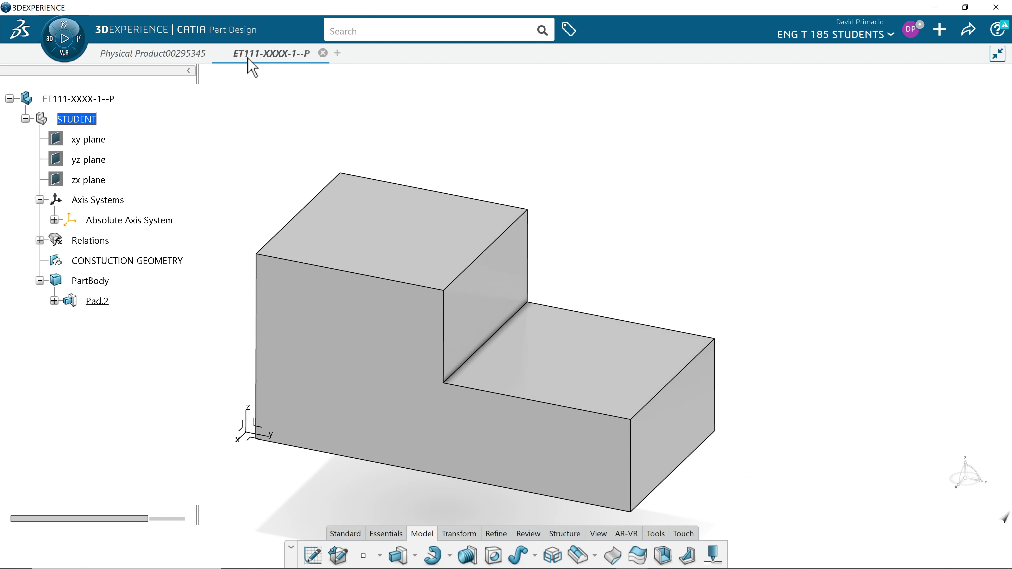
- Edit Pad.2 to reverse its extrusion direction and set its length to 3 in
{"action": "double_click", "coordinate": [596, 380]}
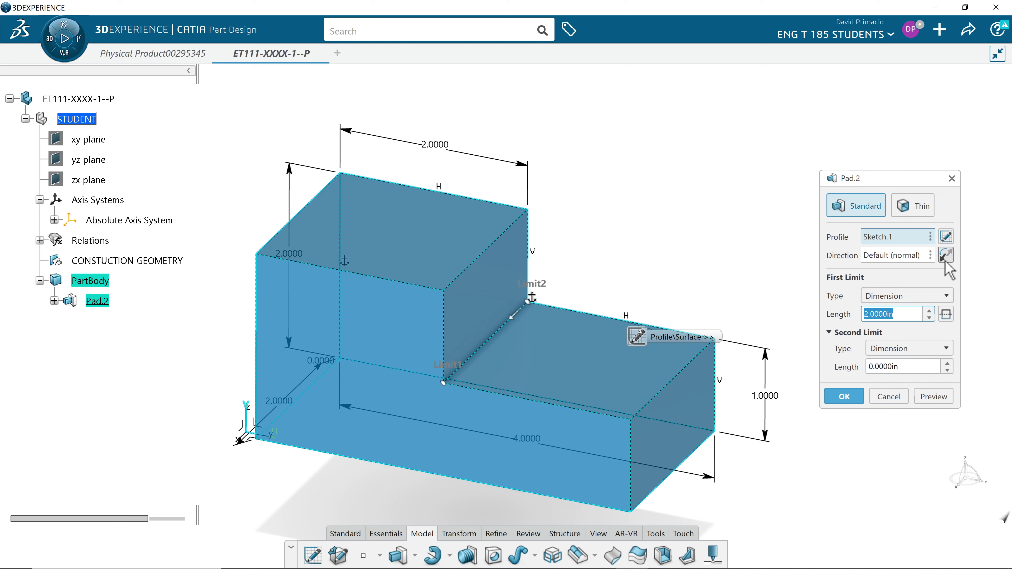
{"action": "left_click", "coordinate": [946, 256]}
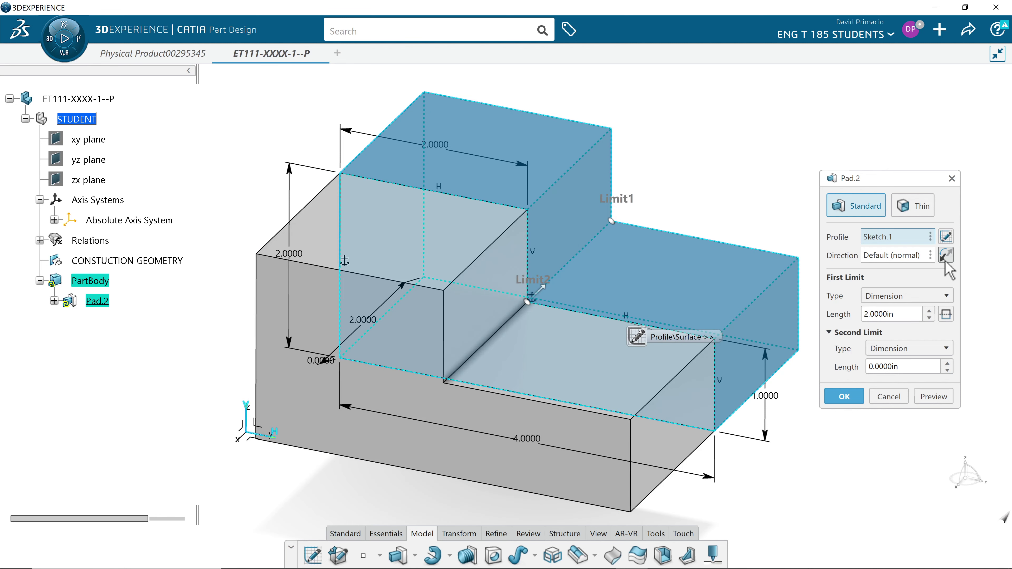
{"action": "left_click", "coordinate": [937, 397]}
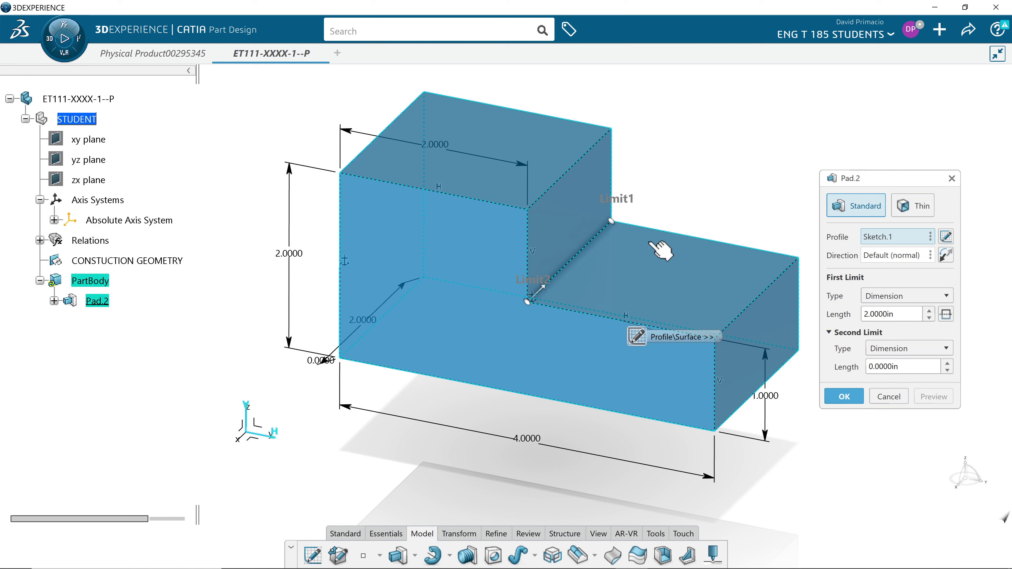
{"action": "left_click_drag", "start_coordinate": [905, 314], "coordinate": [837, 317]}
{"action": "type", "text": "3"}
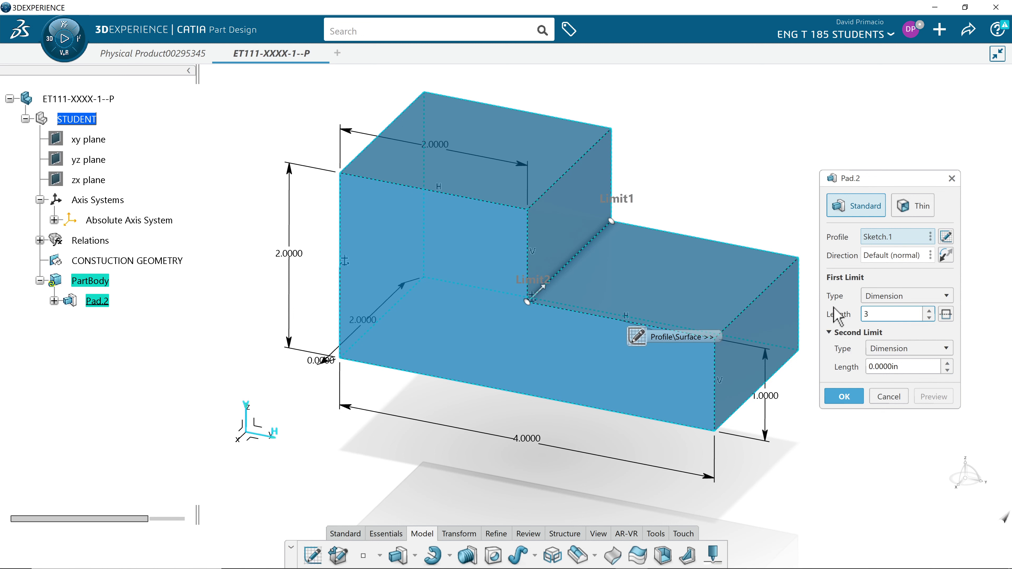
{"action": "key", "text": "Return"}
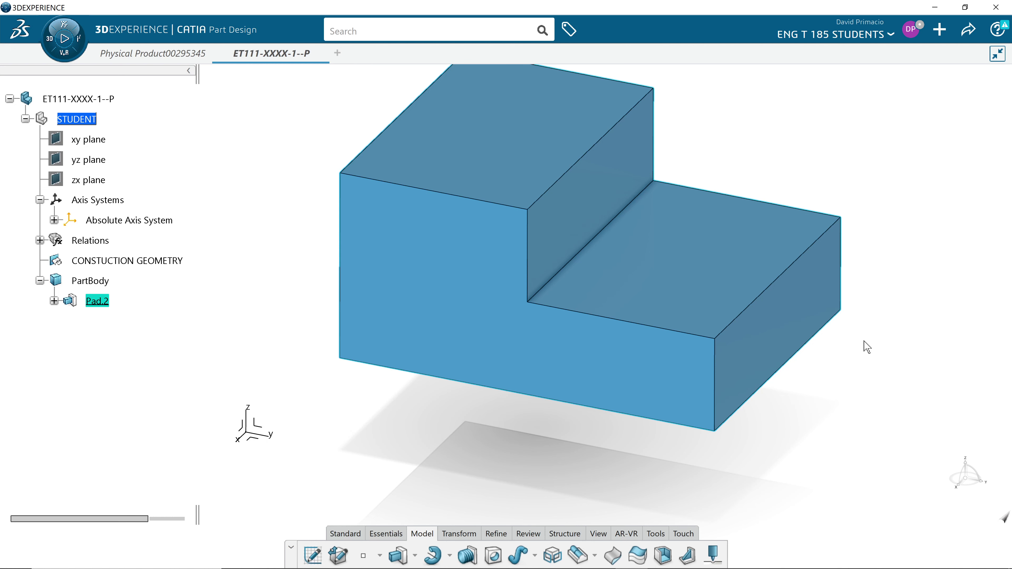
- Reopen Pad.2 and change the profile's 4 in length dimension to 5 in
{"action": "double_click", "coordinate": [697, 280]}
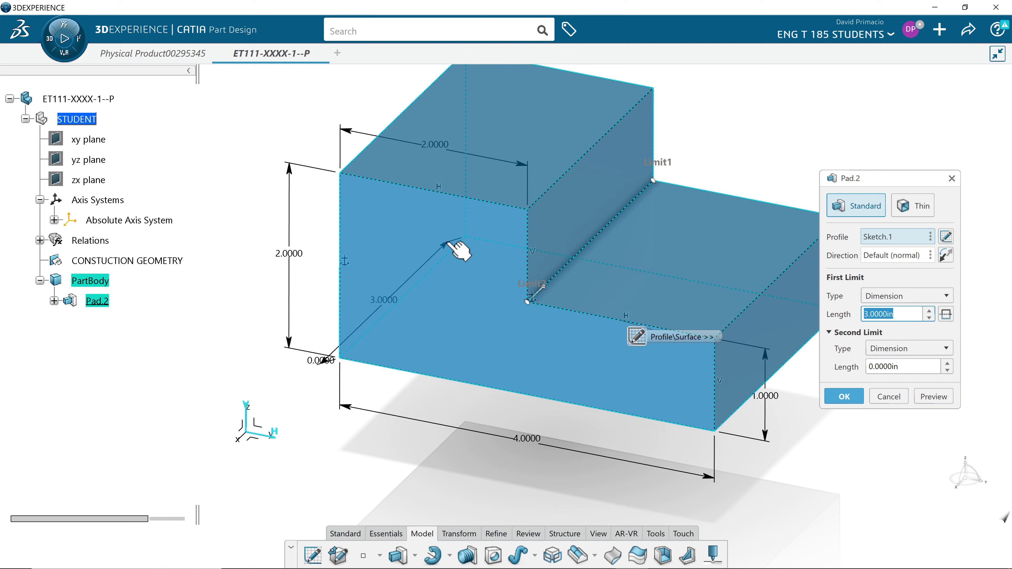
{"action": "left_click_drag", "start_coordinate": [881, 176], "coordinate": [923, 85]}
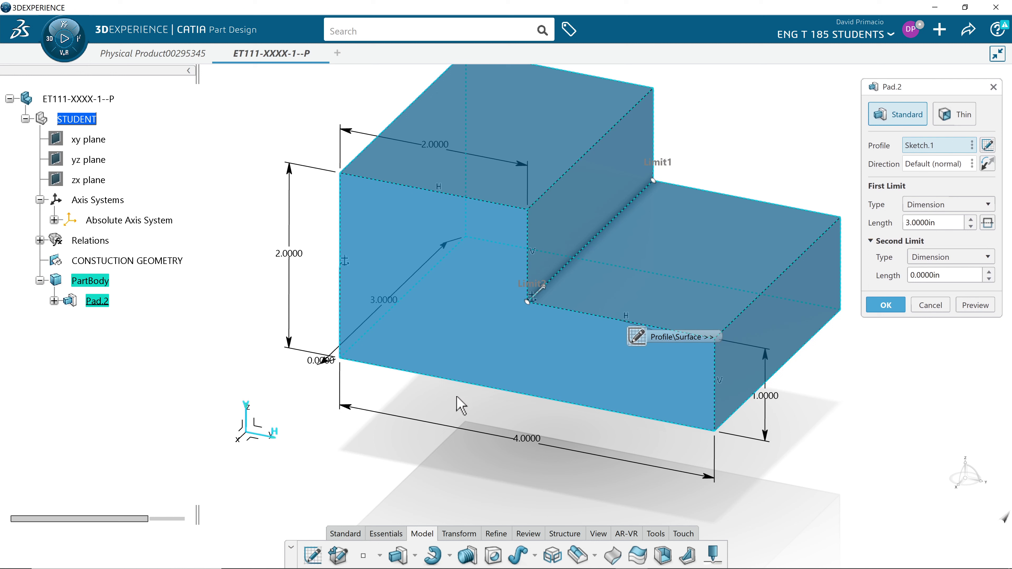
{"action": "double_click", "coordinate": [525, 443]}
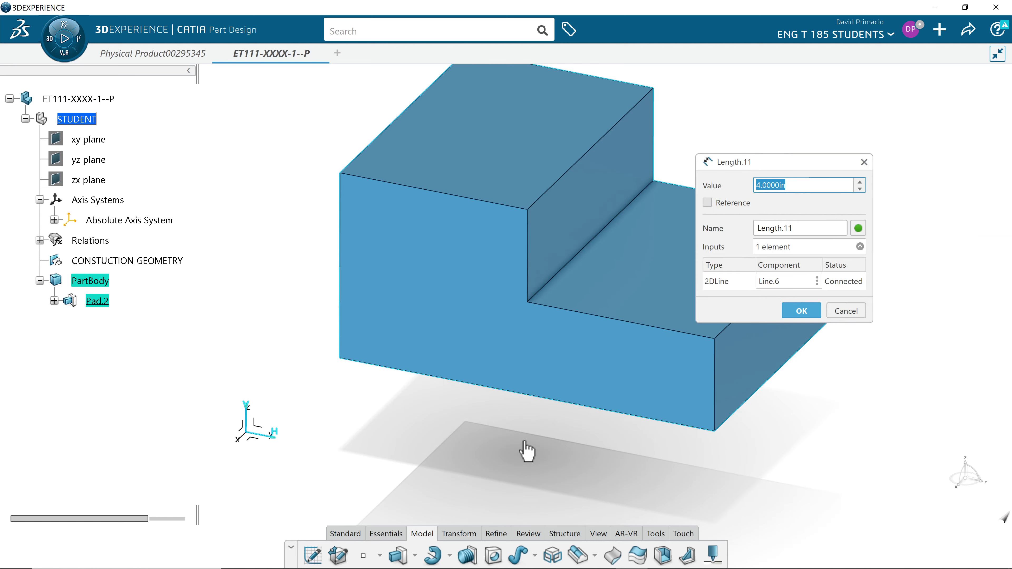
{"action": "type", "text": "5"}
{"action": "key", "text": "Return"}
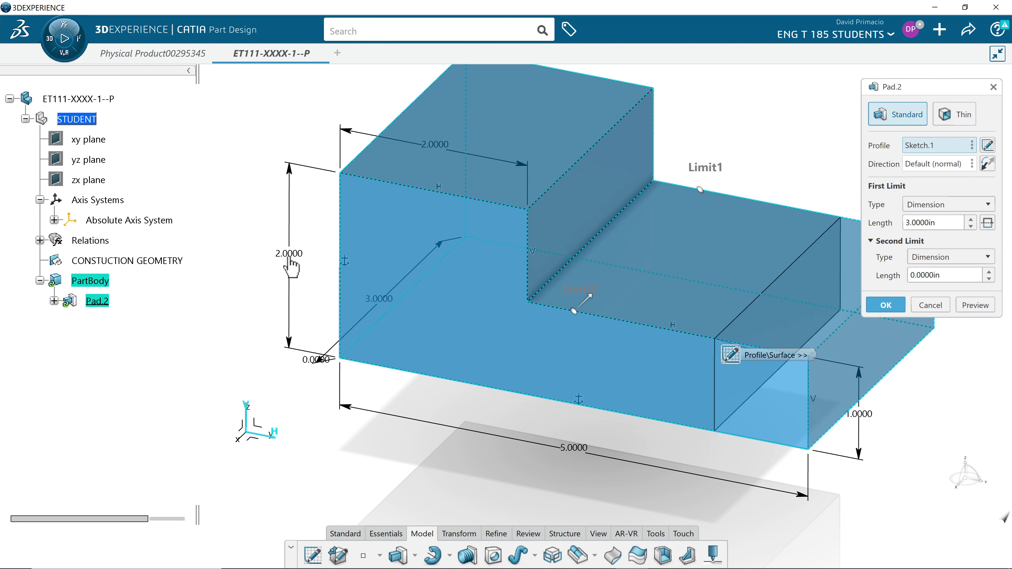
- Change the profile height from 2 to 3 in and confirm the pad
{"action": "double_click", "coordinate": [289, 257]}
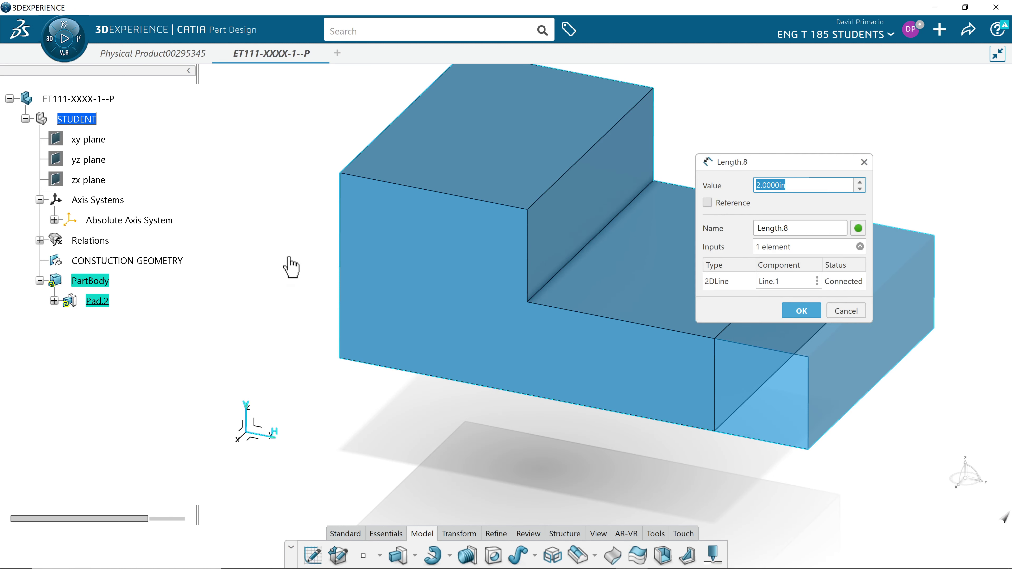
{"action": "type", "text": "3"}
{"action": "key", "text": "Return"}
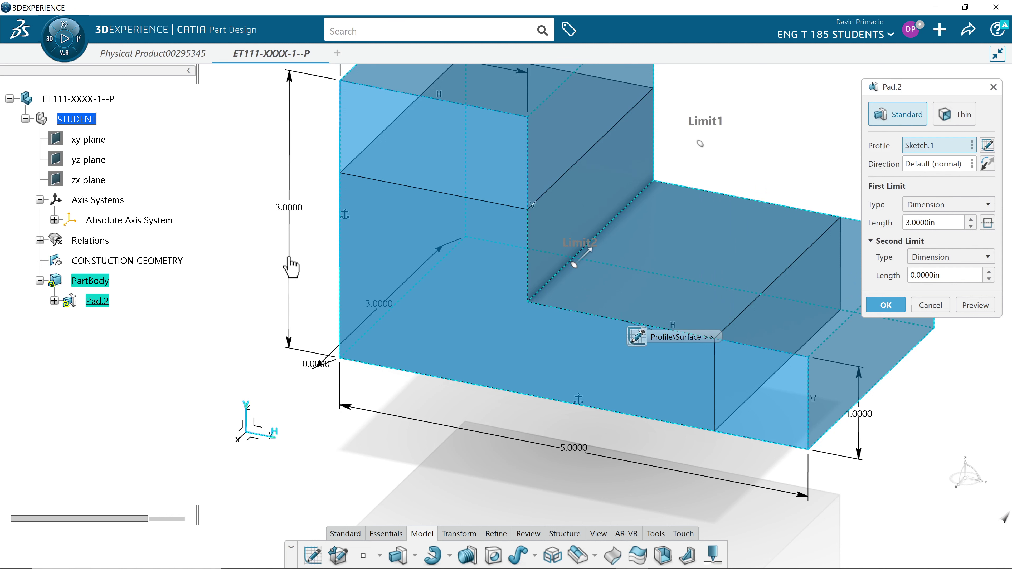
{"action": "left_click", "coordinate": [885, 305]}
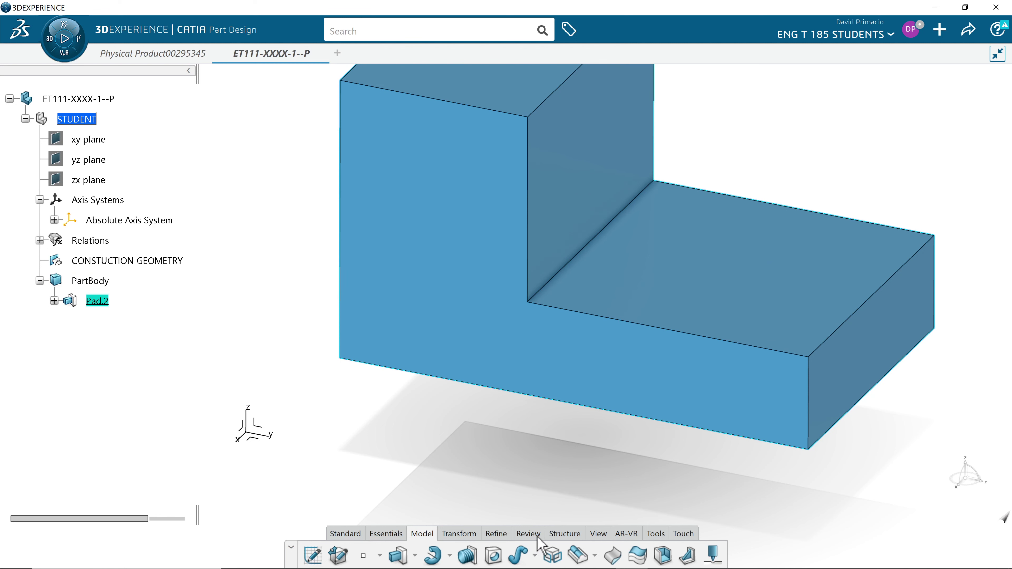
- Fit the whole part on screen and reopen the Pad.2 definition
{"action": "left_click", "coordinate": [596, 535]}
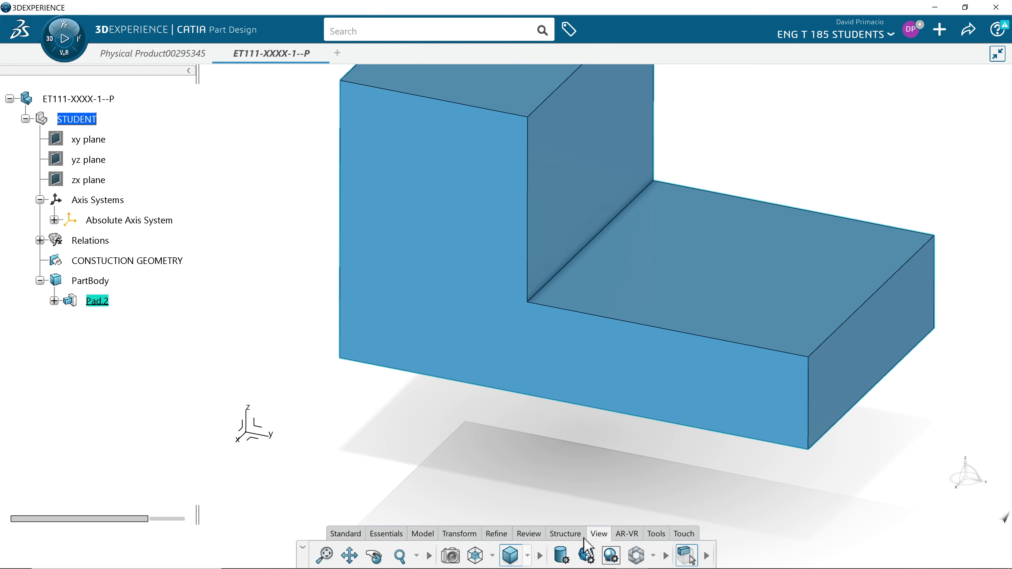
{"action": "left_click", "coordinate": [324, 556]}
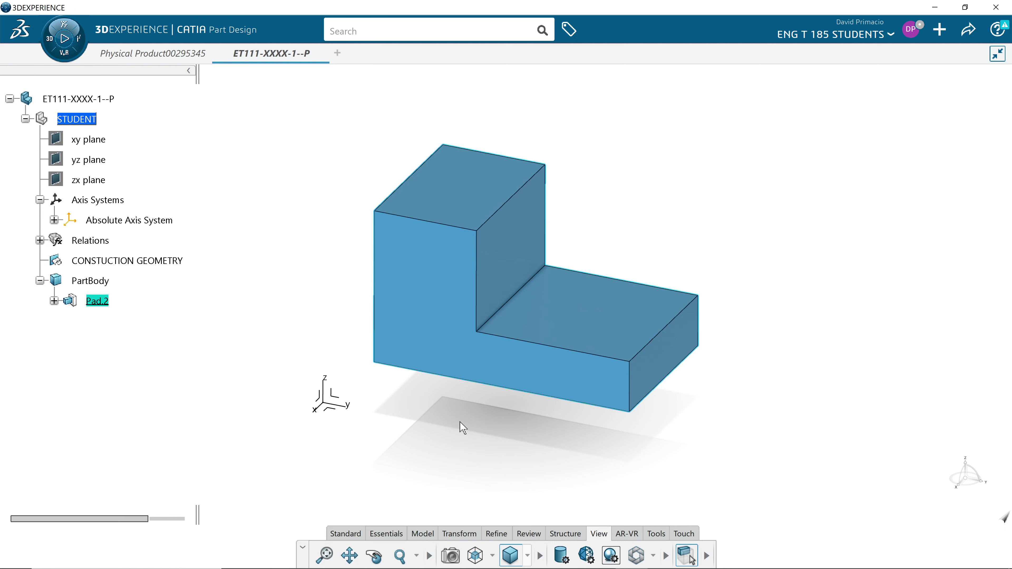
{"action": "left_click", "coordinate": [522, 393]}
{"action": "double_click", "coordinate": [511, 383]}
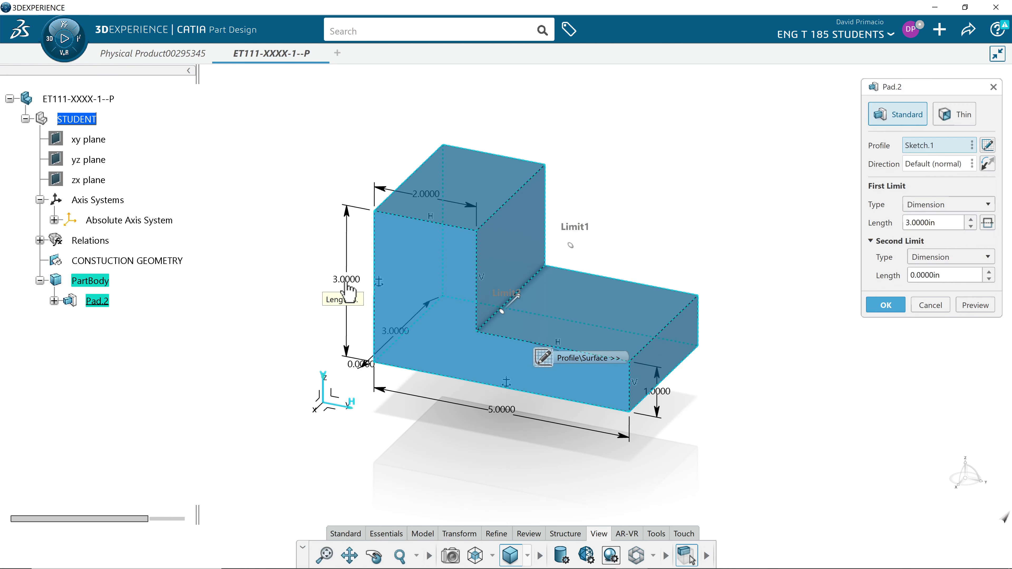
- Set the profile height to 2 in and length to 4 in, then confirm Pad.2
{"action": "double_click", "coordinate": [347, 291]}
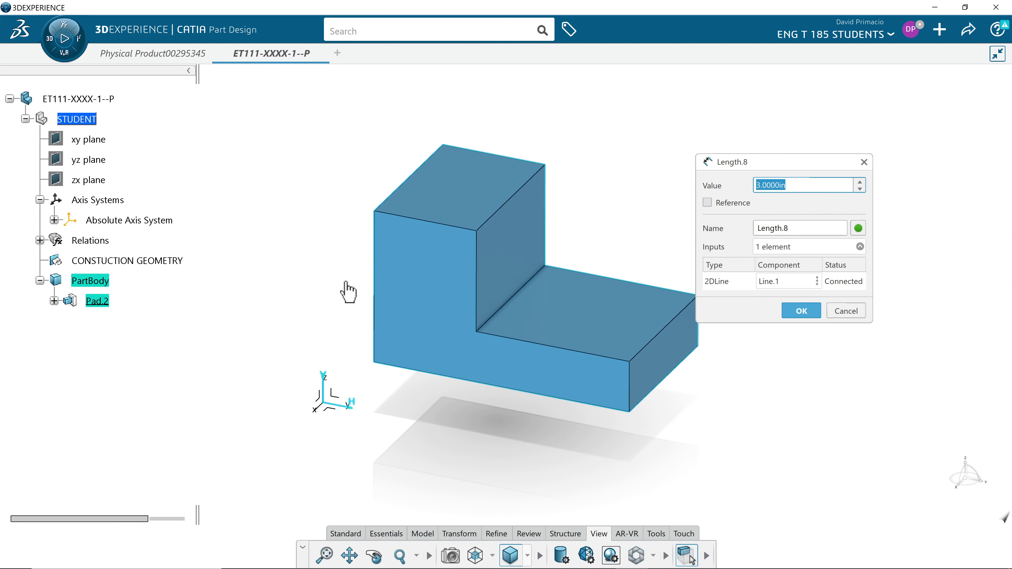
{"action": "type", "text": "2"}
{"action": "key", "text": "Return"}
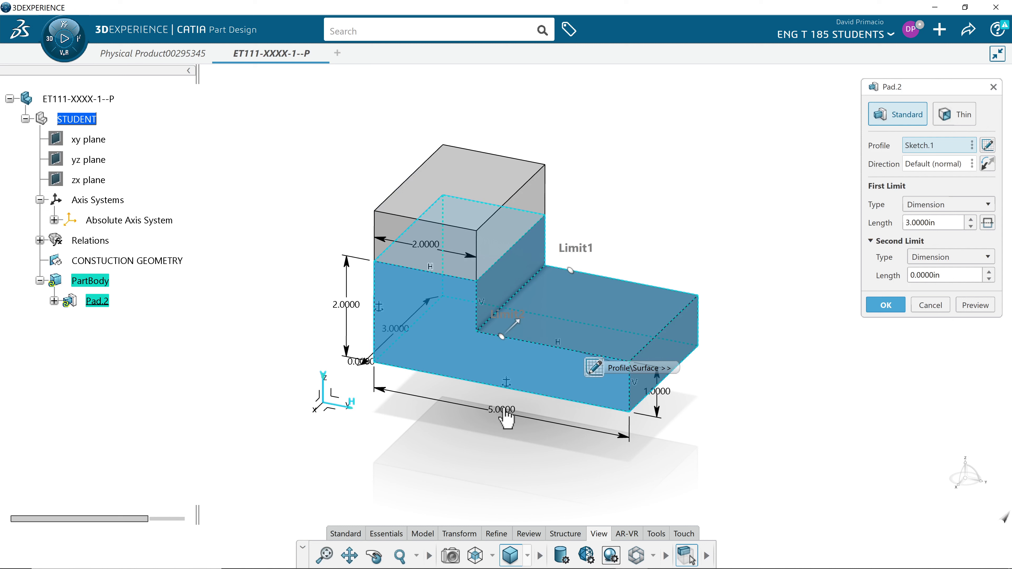
{"action": "double_click", "coordinate": [505, 411]}
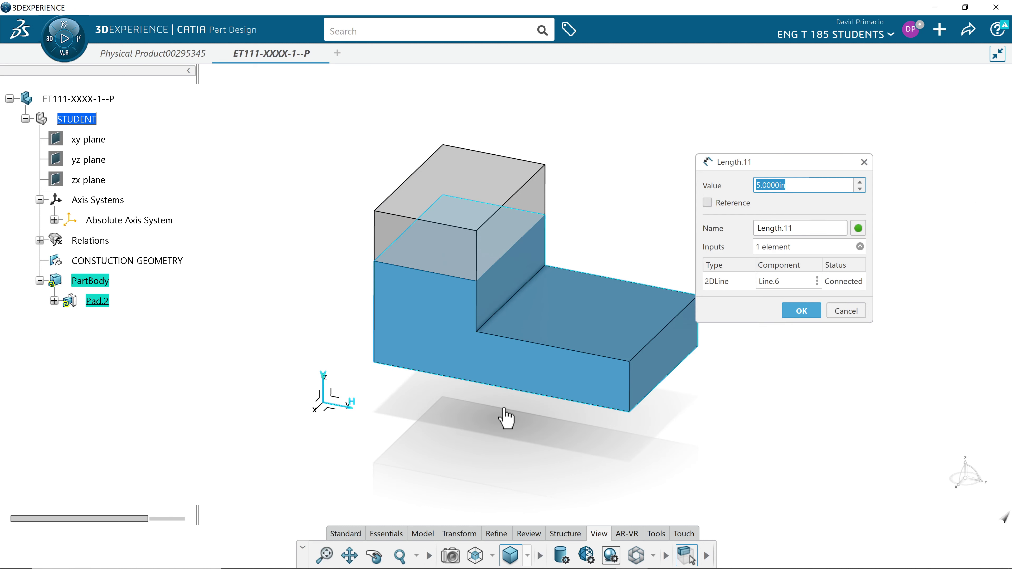
{"action": "type", "text": "4"}
{"action": "key", "text": "Return"}
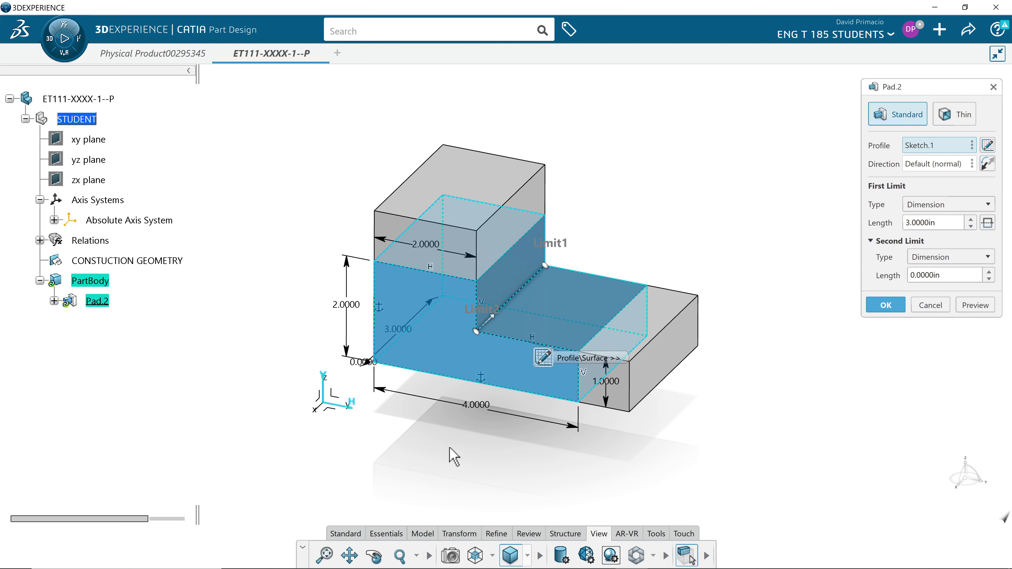
{"action": "left_click", "coordinate": [884, 308]}
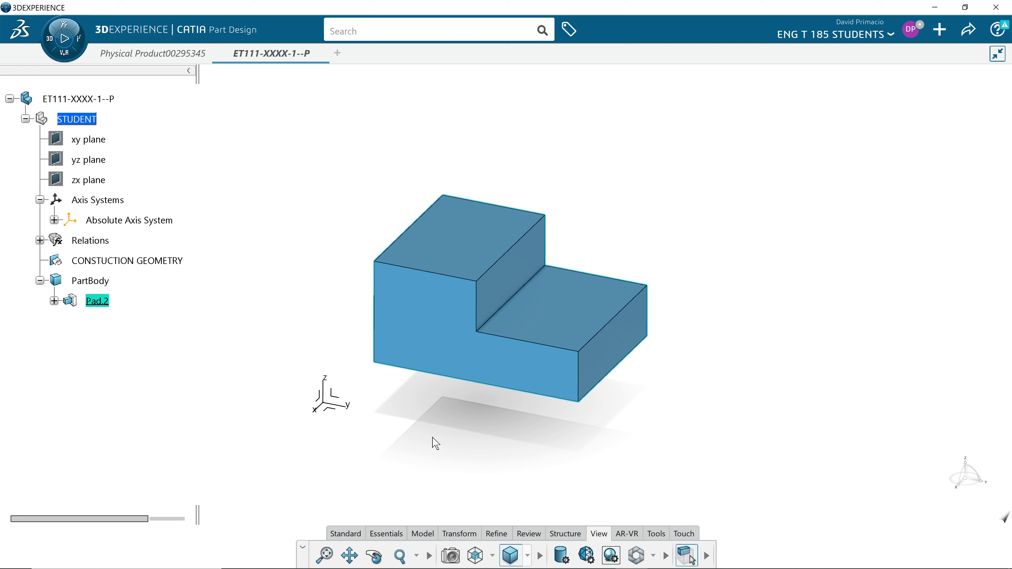
- Show the part in isometric view, fitted to the screen
{"action": "left_click", "coordinate": [324, 558]}
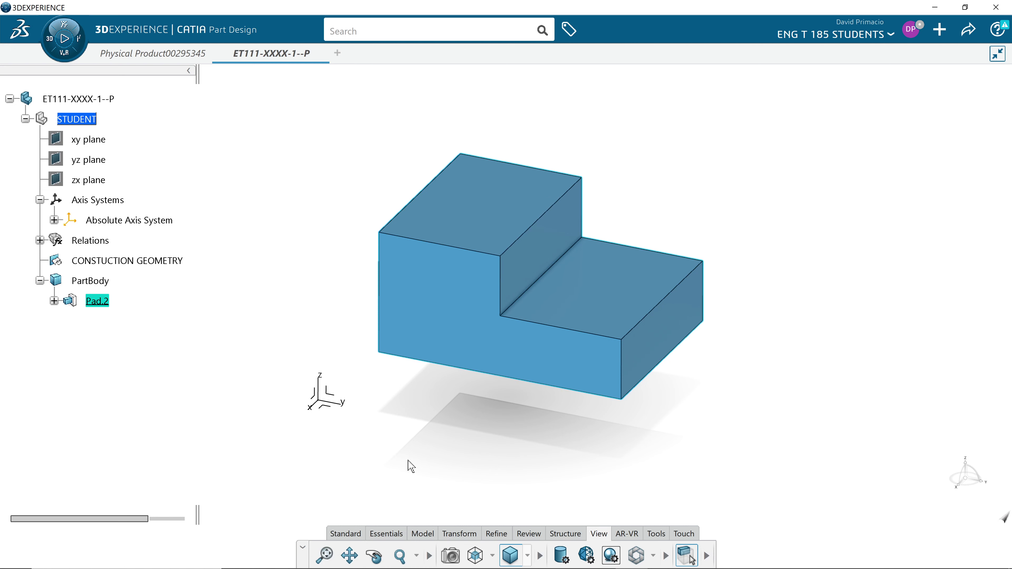
{"action": "left_click", "coordinate": [481, 559]}
{"action": "left_click", "coordinate": [327, 556]}
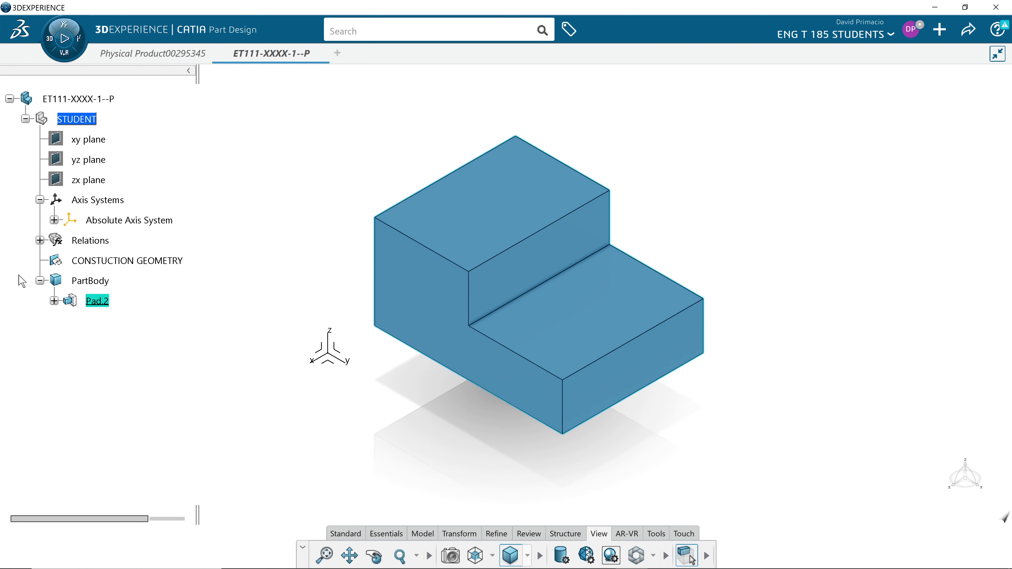
- Expand Pad.2 in the tree to reveal Sketch.1, then return to the assignment page
{"action": "left_click", "coordinate": [54, 301]}
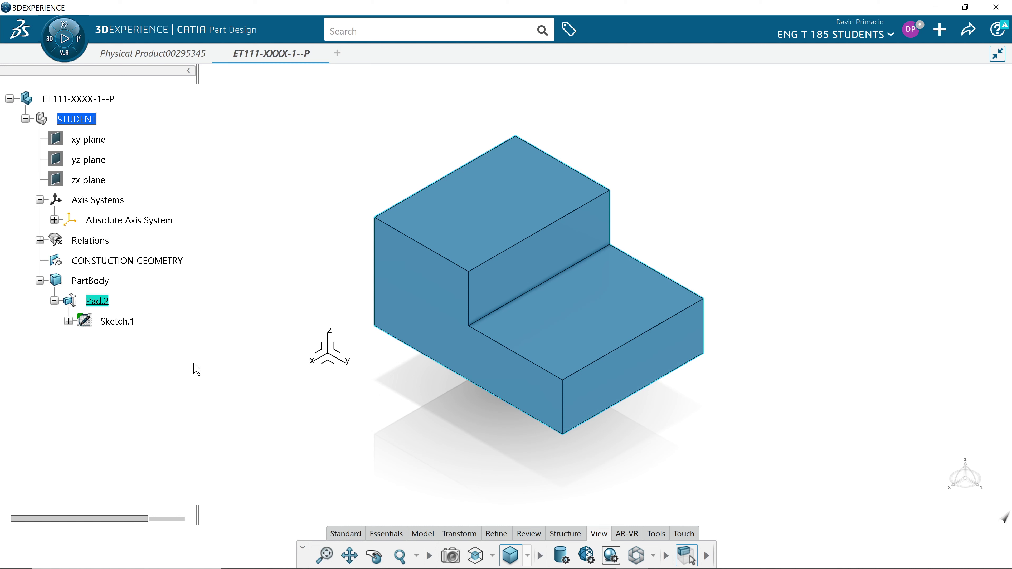
{"action": "left_click", "coordinate": [106, 301]}
{"action": "key", "text": "alt+Tab"}
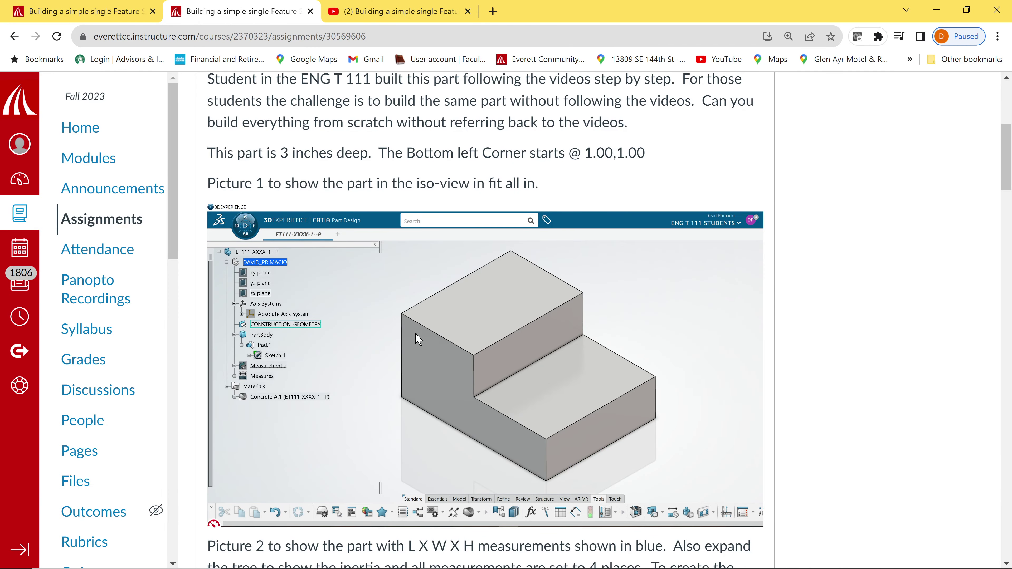
{"action": "scroll", "coordinate": [446, 353], "scroll_direction": "down", "scroll_amount": 15}
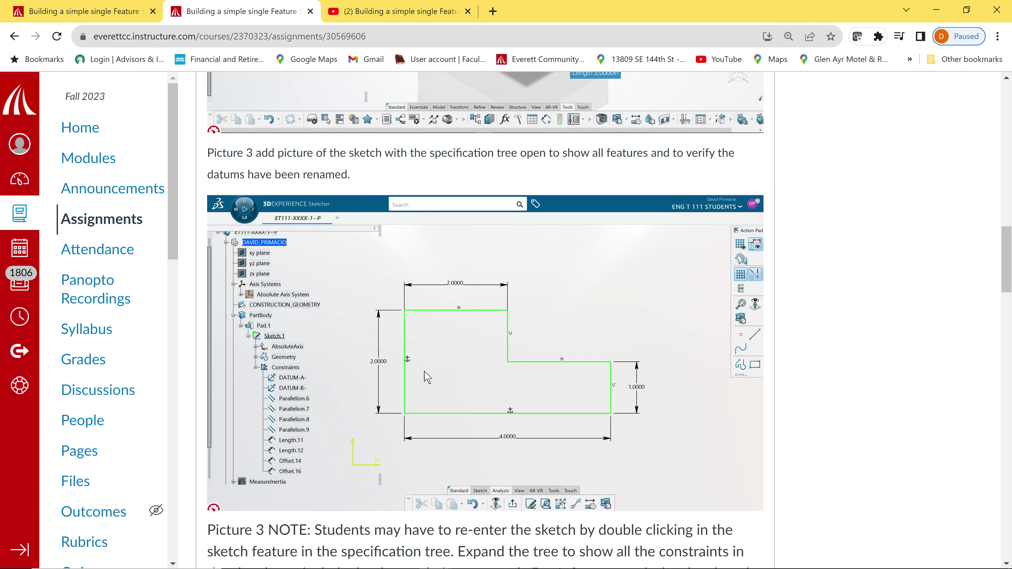
{"action": "scroll", "coordinate": [411, 376], "scroll_direction": "up", "scroll_amount": 5}
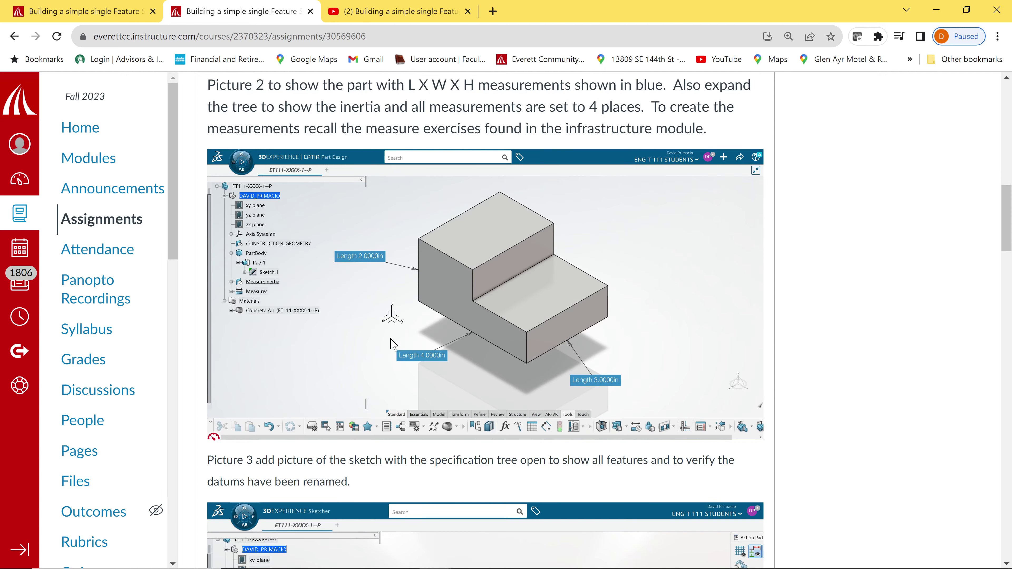
{"action": "scroll", "coordinate": [430, 327], "scroll_direction": "down", "scroll_amount": 15}
{"action": "scroll", "coordinate": [428, 323], "scroll_direction": "down", "scroll_amount": 5}
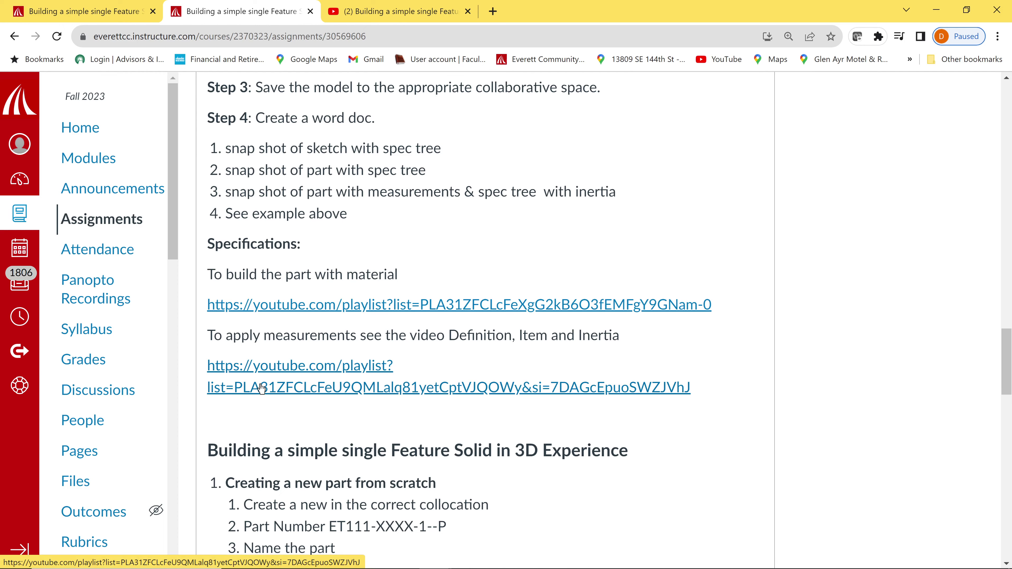
{"action": "scroll", "coordinate": [322, 387], "scroll_direction": "up", "scroll_amount": 20}
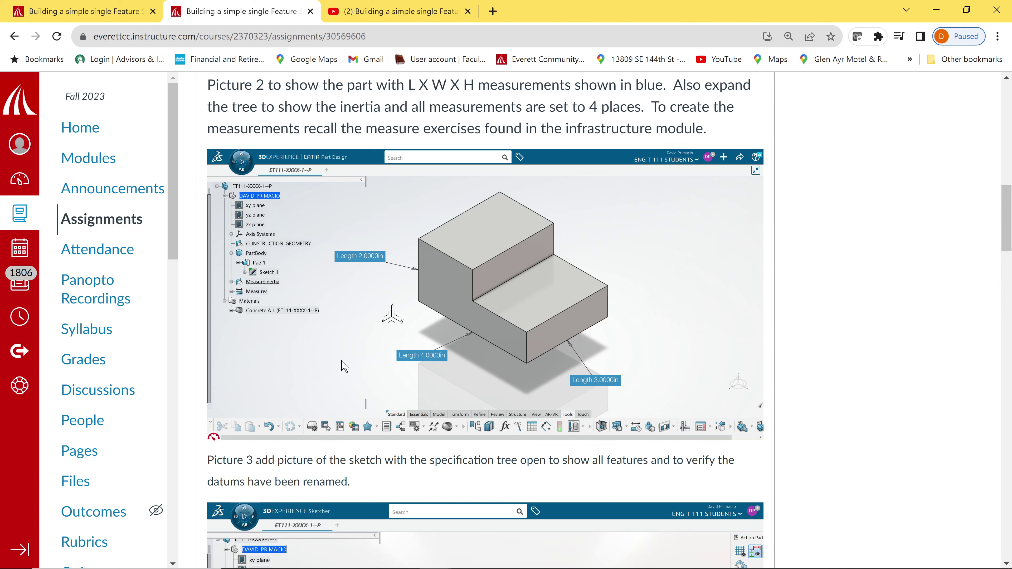
{"action": "scroll", "coordinate": [344, 366], "scroll_direction": "down", "scroll_amount": 3}
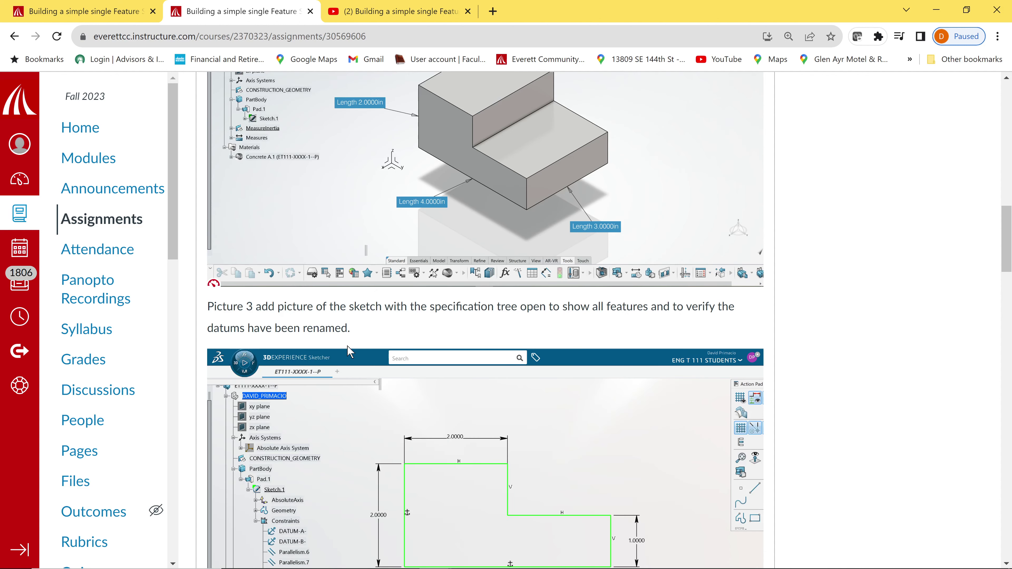
{"action": "scroll", "coordinate": [374, 311], "scroll_direction": "up", "scroll_amount": 3}
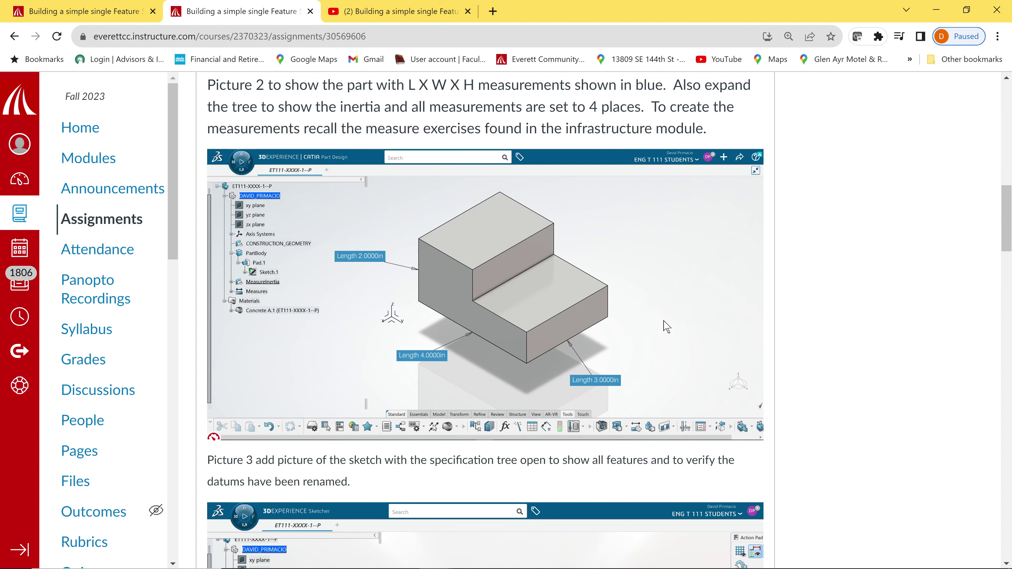
{"action": "scroll", "coordinate": [616, 357], "scroll_direction": "down", "scroll_amount": 3}
{"action": "scroll", "coordinate": [617, 361], "scroll_direction": "up", "scroll_amount": 3}
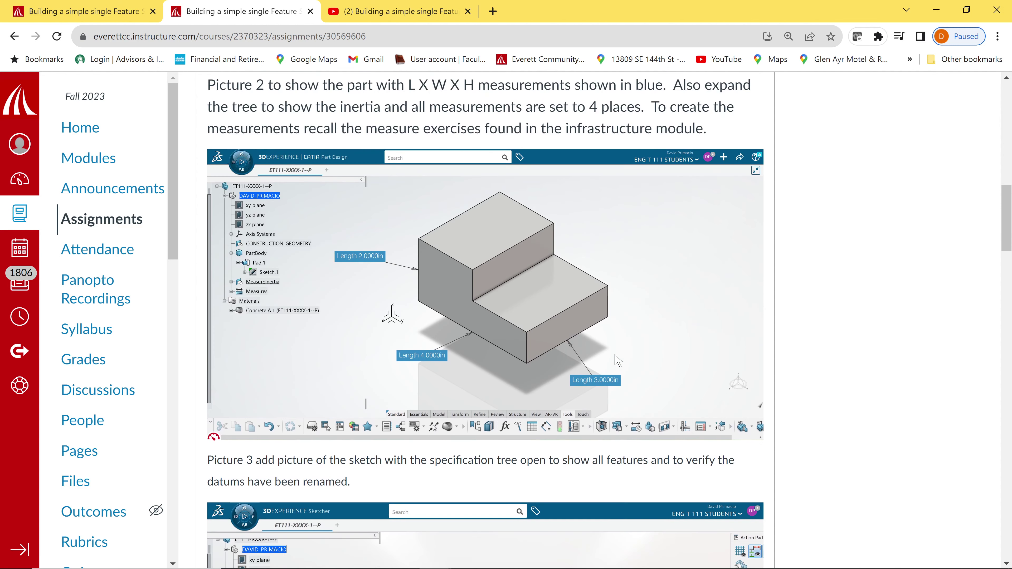